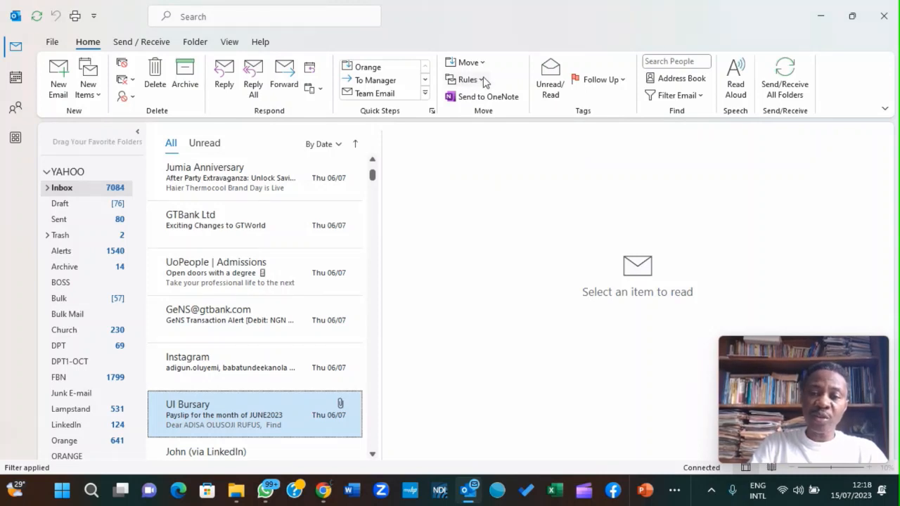
- Create a rule with advanced options from the selected UI Bursary message, using sender UI Bursary as its only condition
{"action": "left_click", "coordinate": [481, 80]}
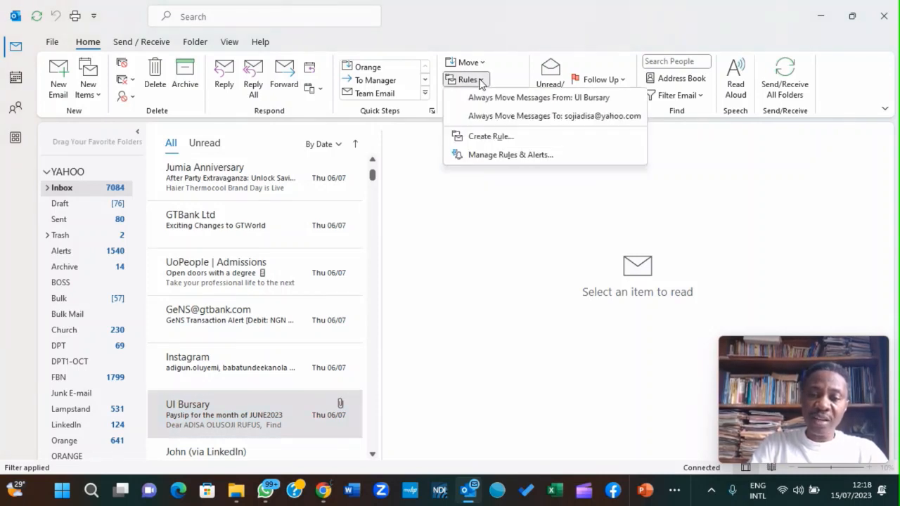
{"action": "left_click", "coordinate": [494, 137]}
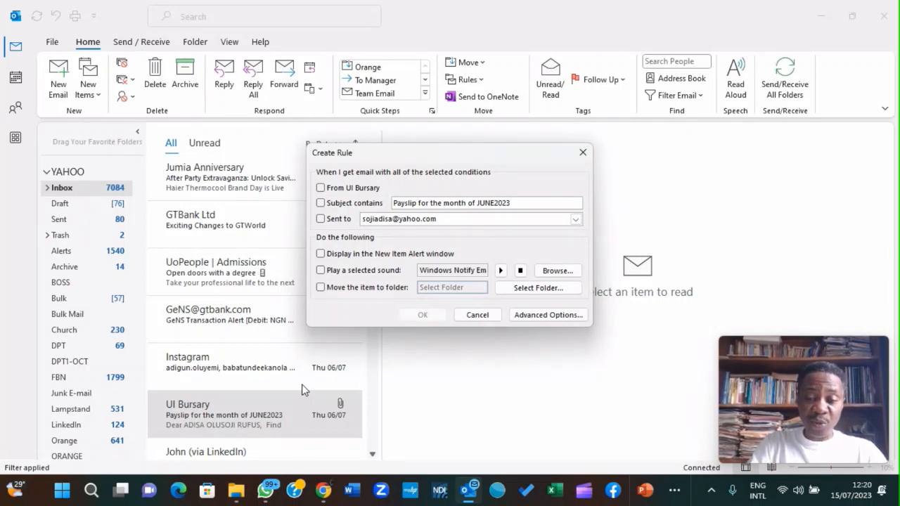
{"action": "left_click", "coordinate": [548, 315]}
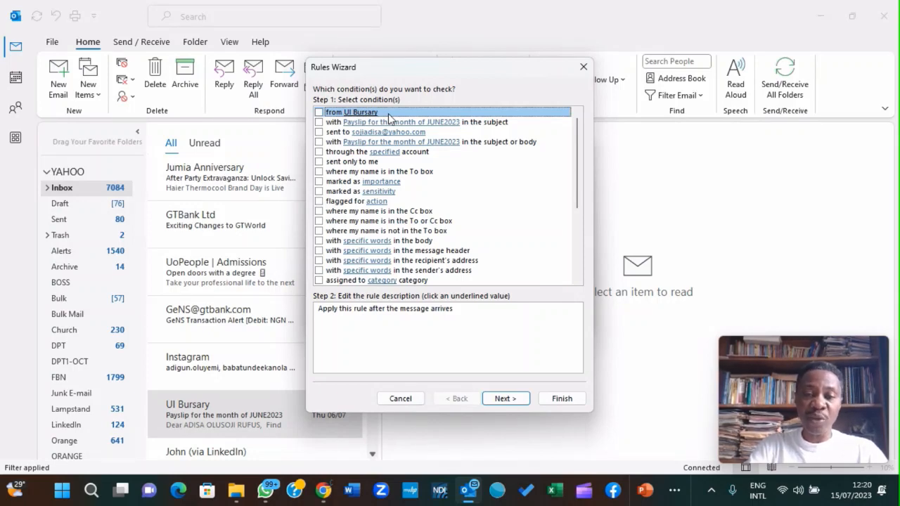
{"action": "left_click", "coordinate": [319, 114]}
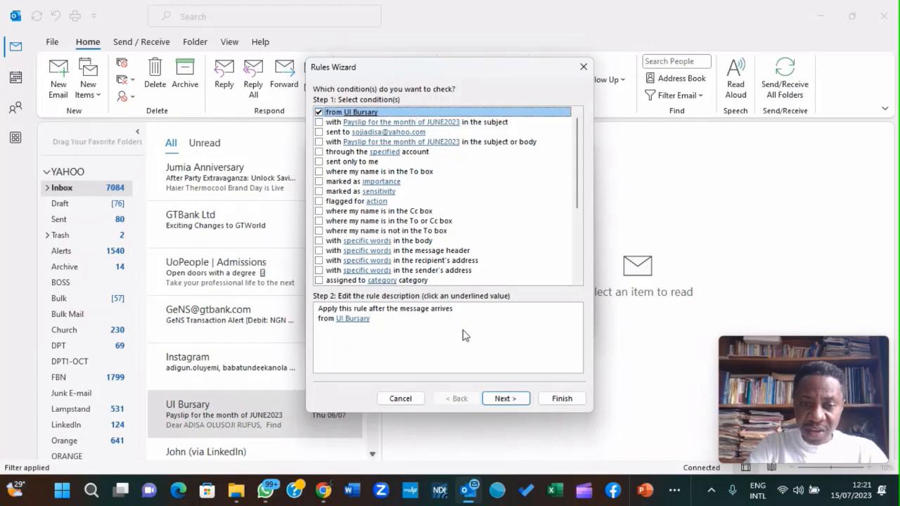
{"action": "left_click", "coordinate": [506, 399]}
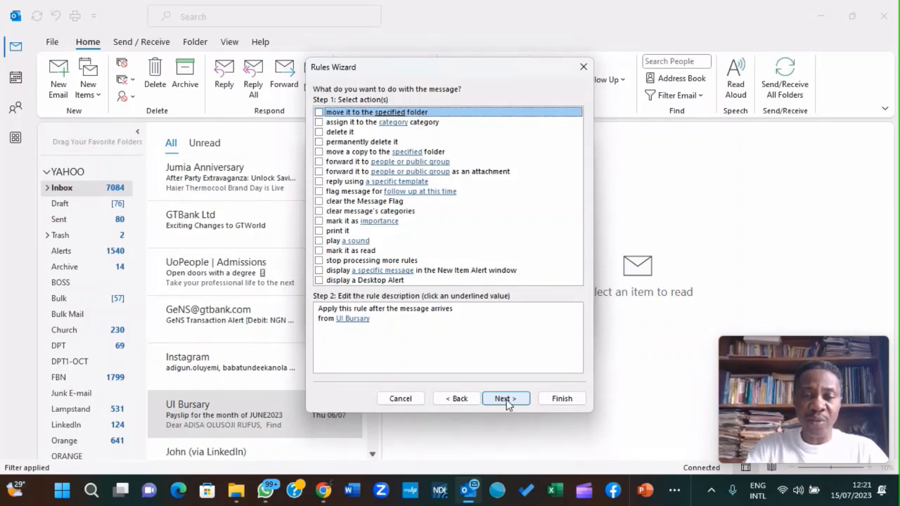
- Add the rule action that moves matching messages to a specified folder
{"action": "left_click", "coordinate": [319, 113]}
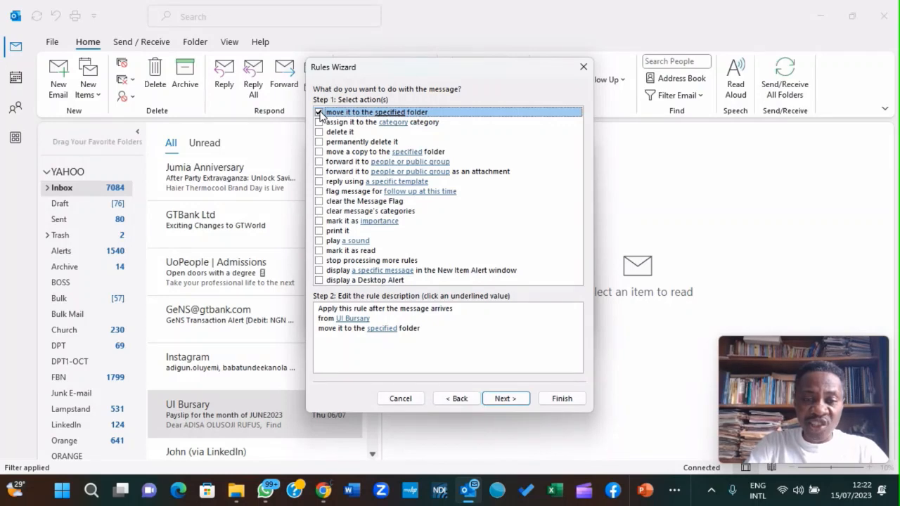
{"action": "left_click", "coordinate": [319, 112]}
{"action": "left_click", "coordinate": [320, 113]}
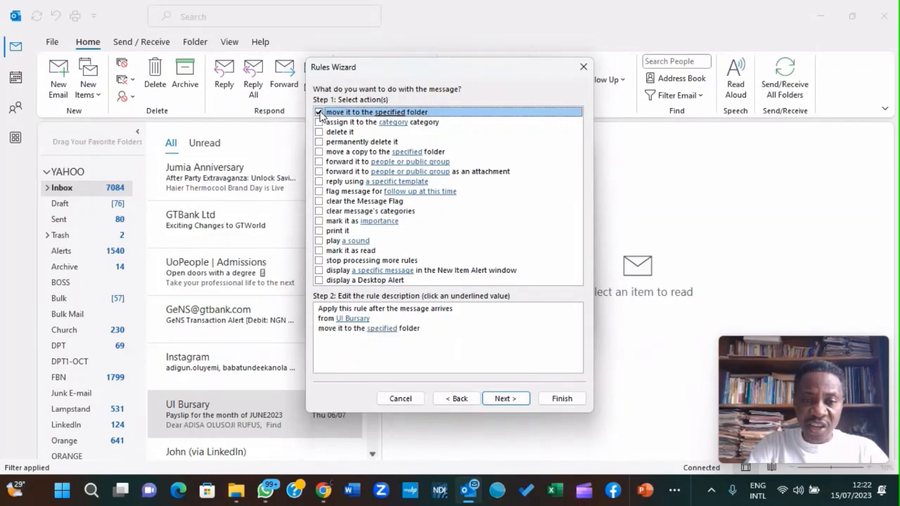
- Create a mail folder named PAYLIP under YAHOO and set it as the rule's destination folder
{"action": "left_click", "coordinate": [380, 328]}
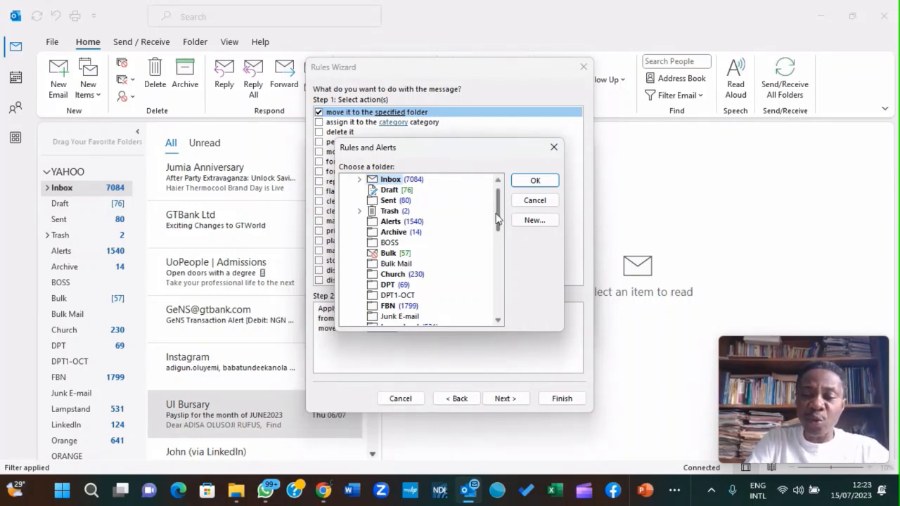
{"action": "left_click_drag", "start_coordinate": [496, 213], "coordinate": [497, 200]}
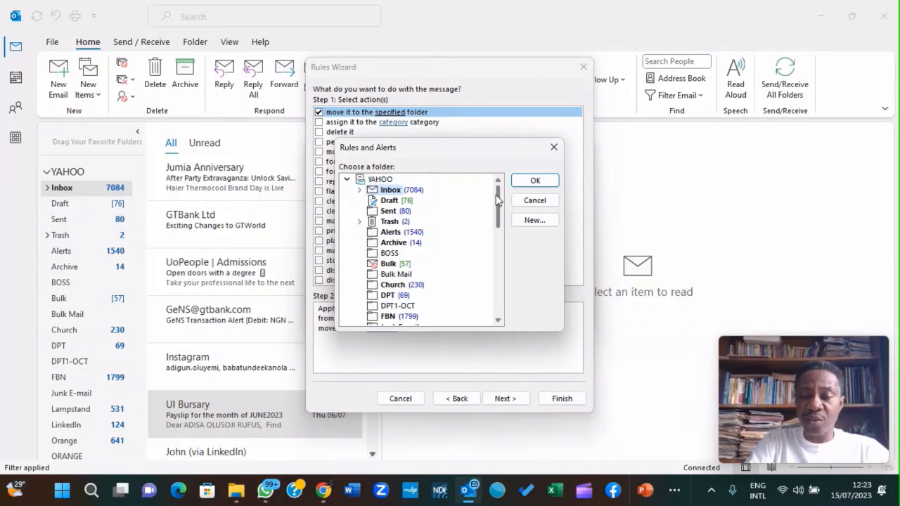
{"action": "left_click", "coordinate": [383, 180]}
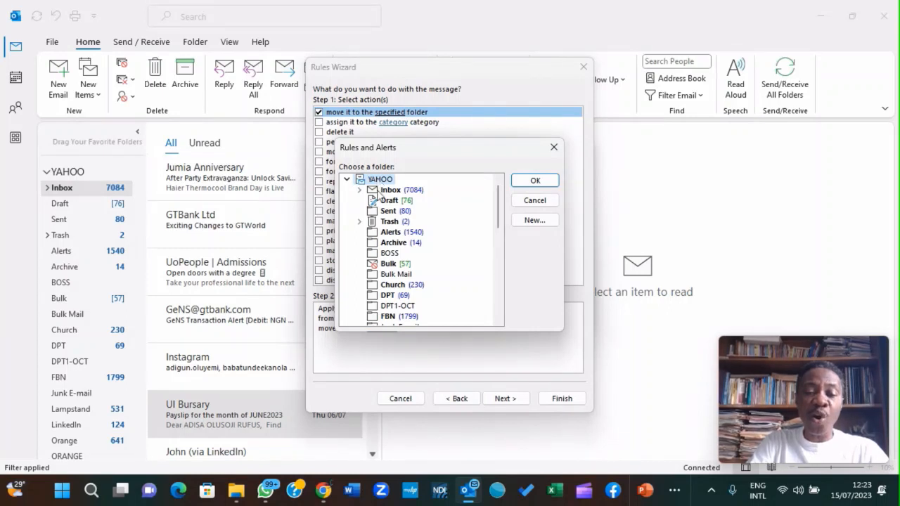
{"action": "left_click", "coordinate": [536, 221]}
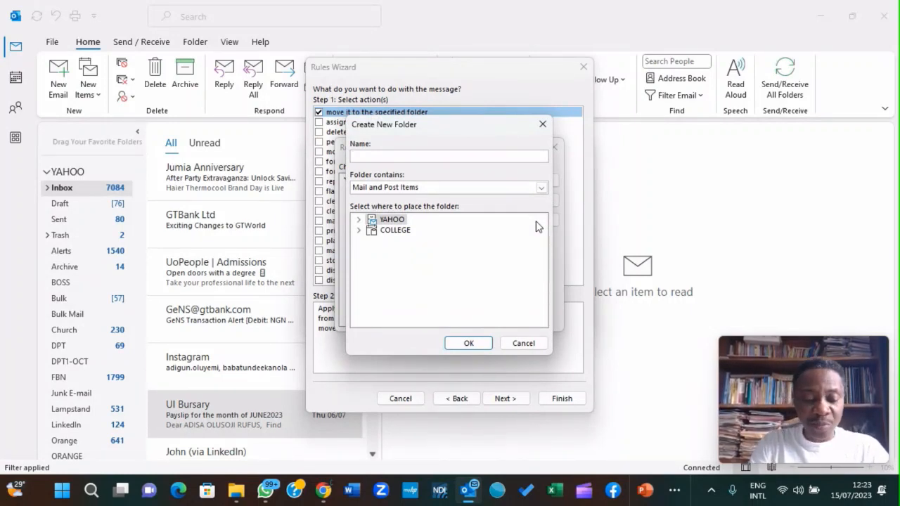
{"action": "type", "text": "P"}
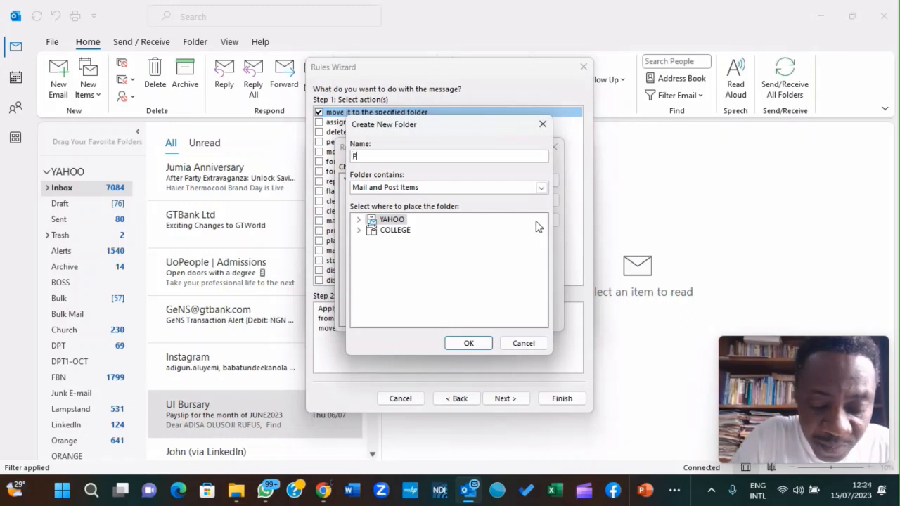
{"action": "type", "text": "AYLI"}
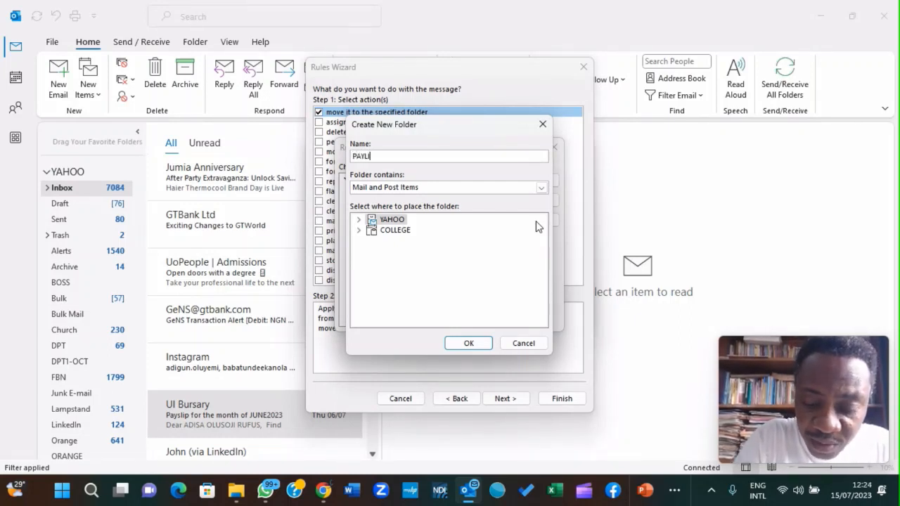
{"action": "type", "text": "P"}
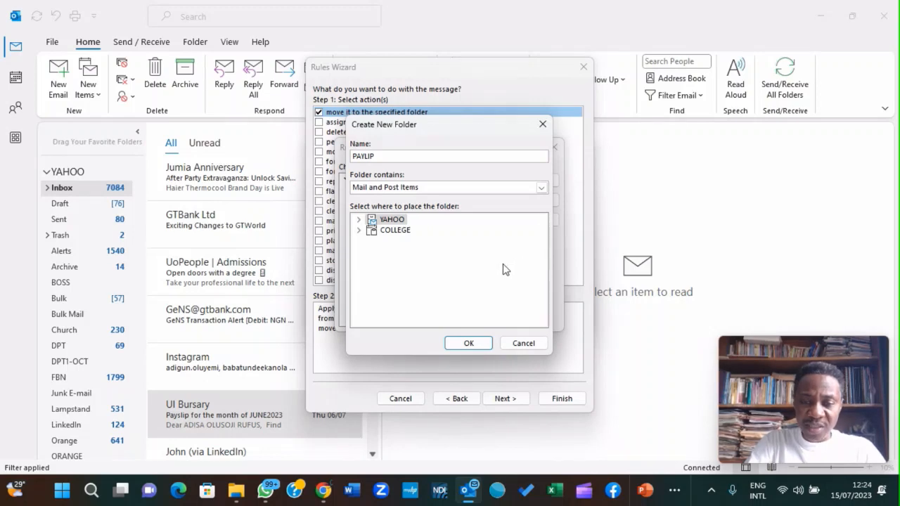
{"action": "left_click", "coordinate": [466, 345]}
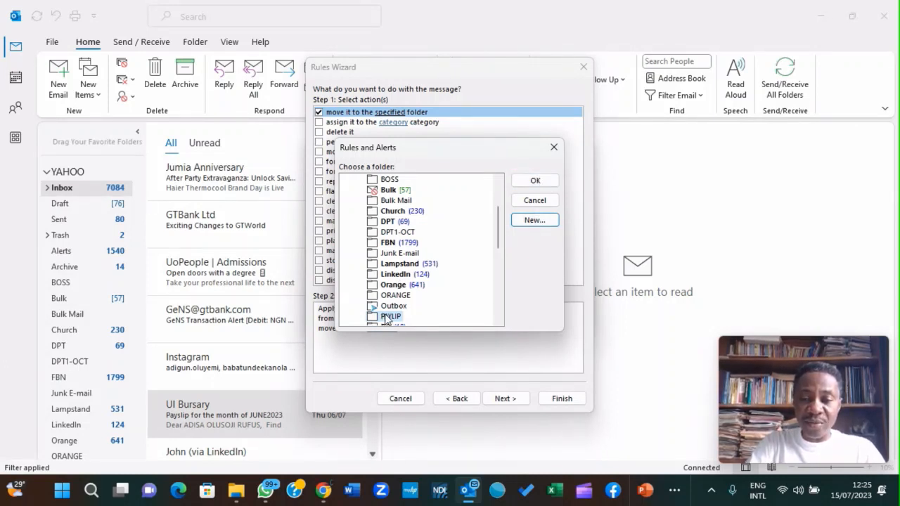
{"action": "left_click", "coordinate": [536, 181]}
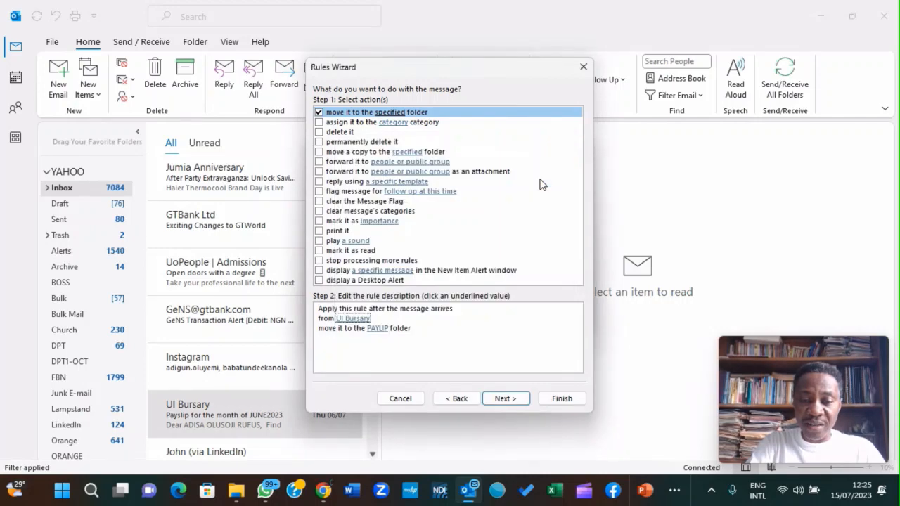
{"action": "left_click", "coordinate": [374, 328]}
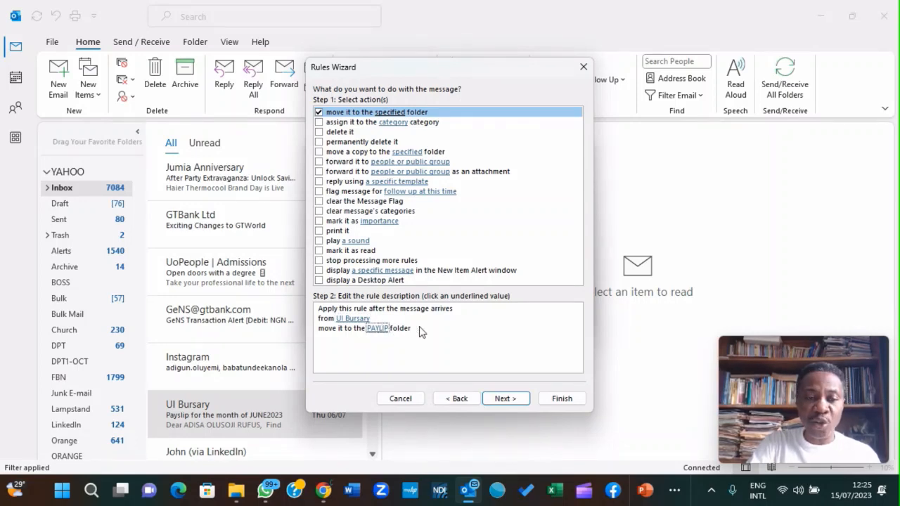
- Finish the rule without exceptions, with the option to run it now on messages already in Inbox enabled
{"action": "left_click", "coordinate": [506, 398]}
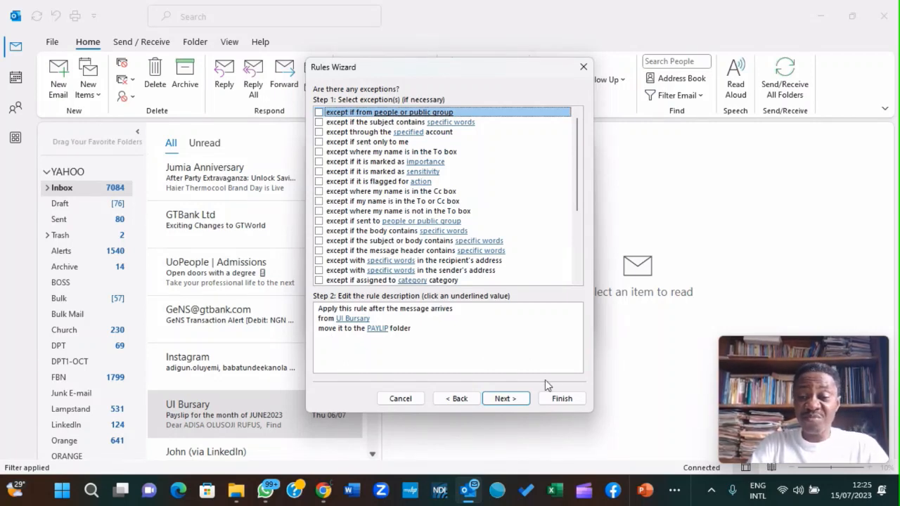
{"action": "left_click", "coordinate": [505, 399]}
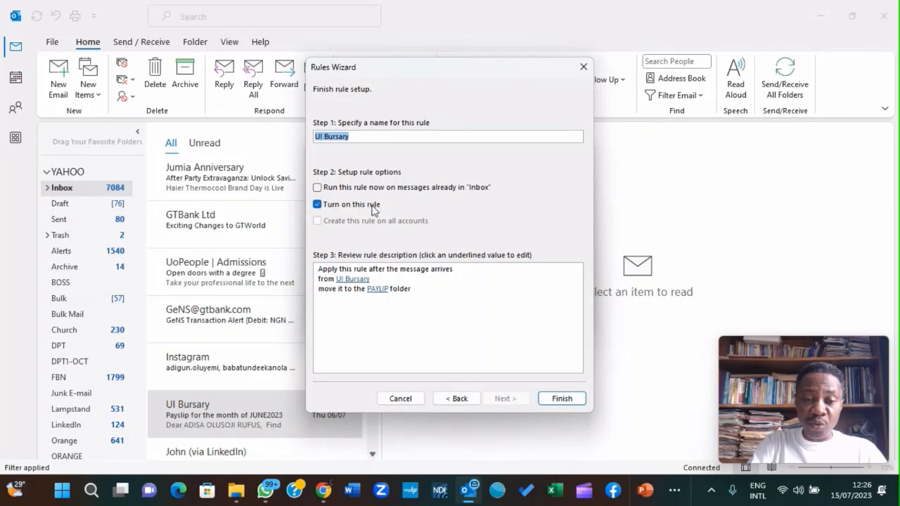
{"action": "left_click", "coordinate": [316, 189]}
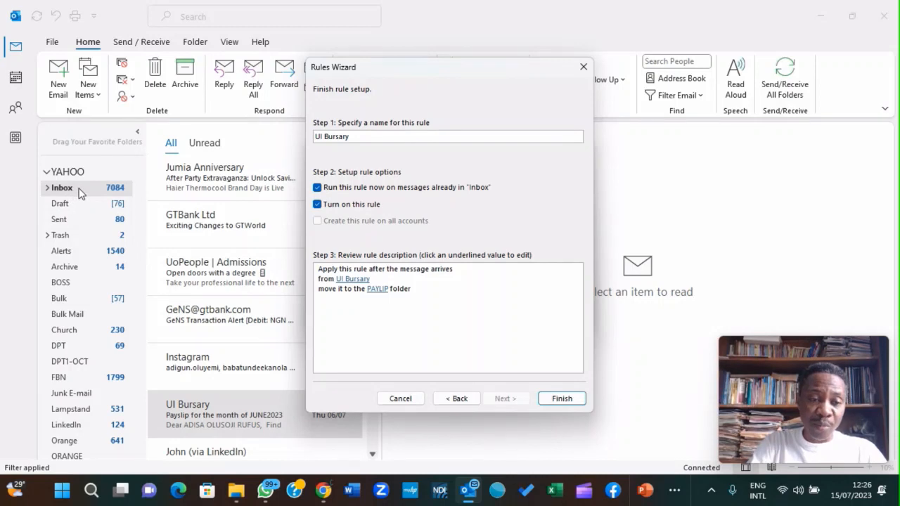
{"action": "left_click", "coordinate": [361, 279]}
{"action": "left_click", "coordinate": [377, 289]}
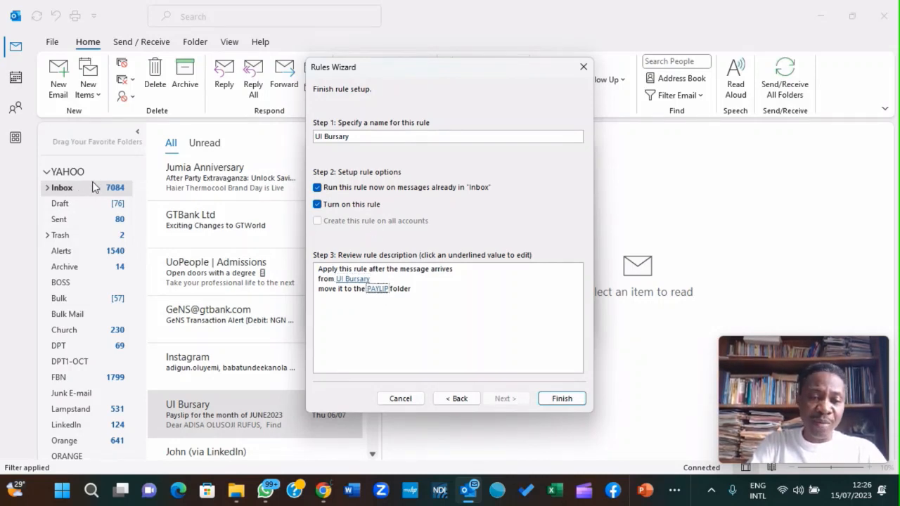
{"action": "left_click", "coordinate": [562, 399]}
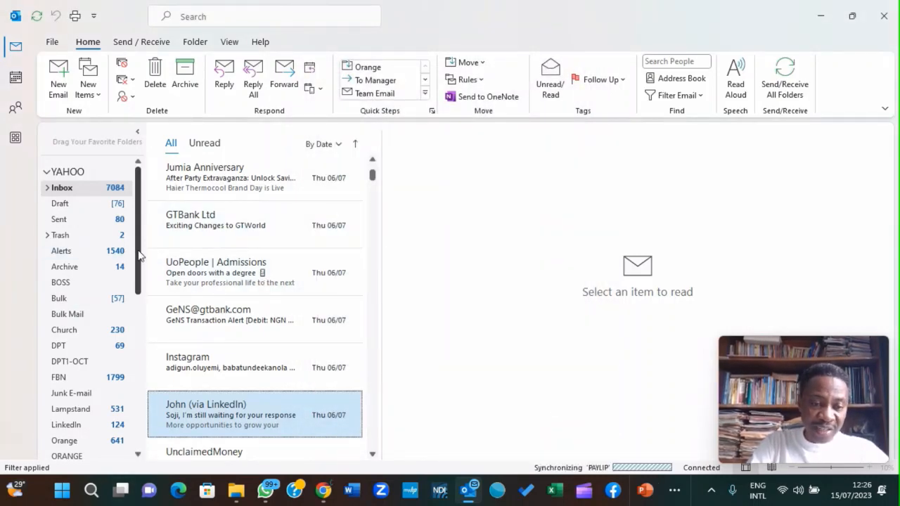
- Open the PAYLIP folder and view the UI Bursary payslip messages for June 2023 and May 2023
{"action": "scroll", "coordinate": [140, 267], "scroll_direction": "down", "scroll_amount": 1}
{"action": "left_click_drag", "start_coordinate": [141, 267], "coordinate": [146, 310]}
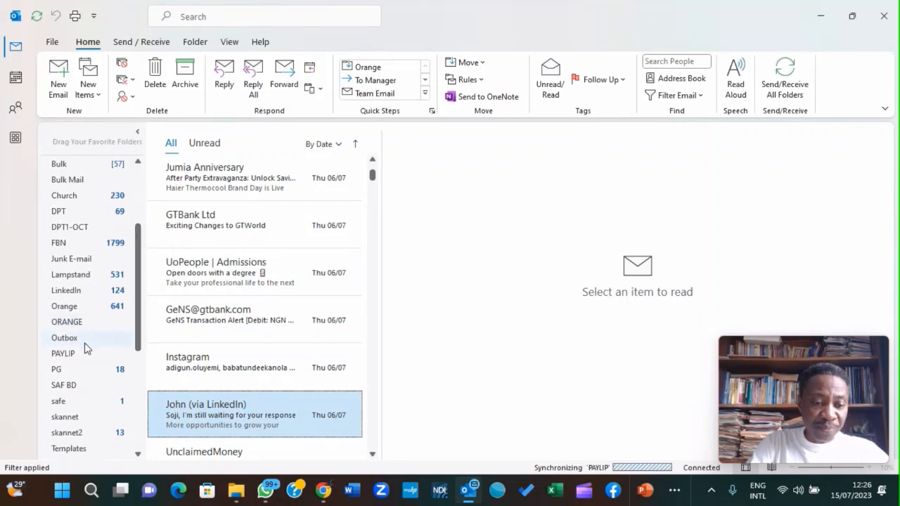
{"action": "left_click", "coordinate": [65, 353]}
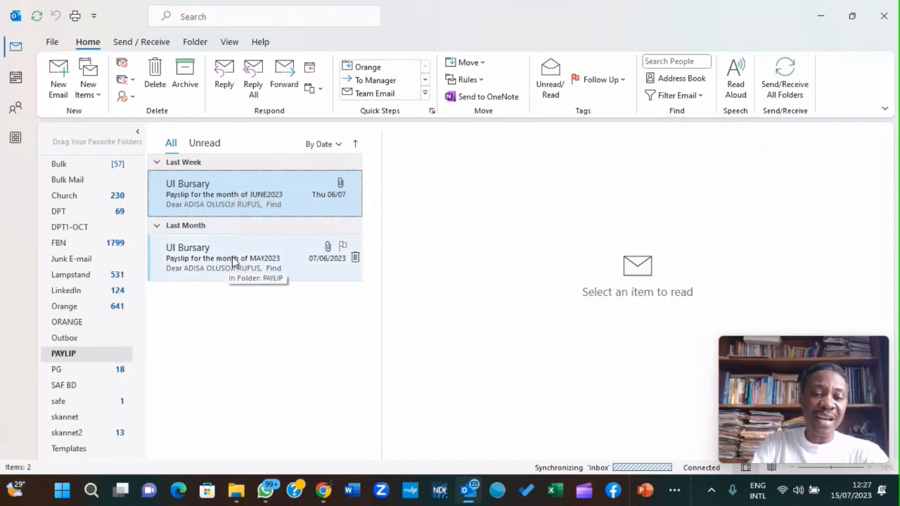
{"action": "left_click", "coordinate": [236, 196]}
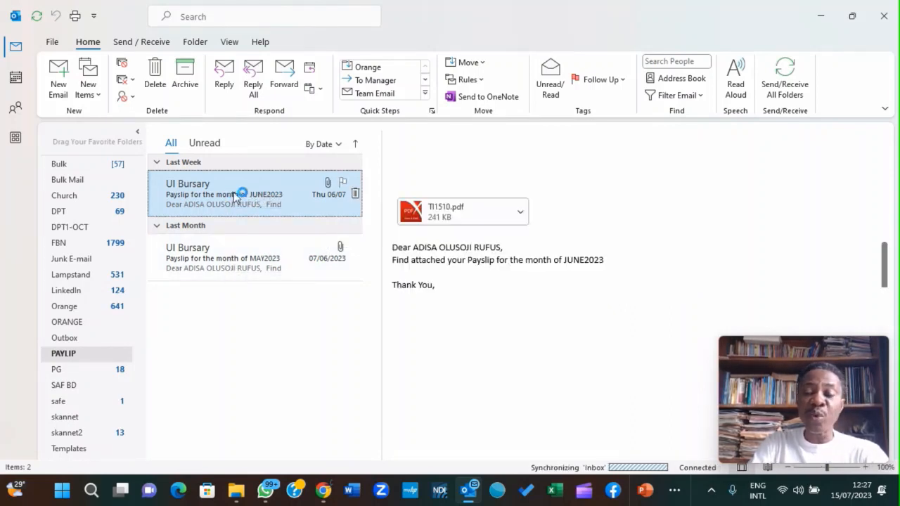
{"action": "left_click", "coordinate": [220, 257]}
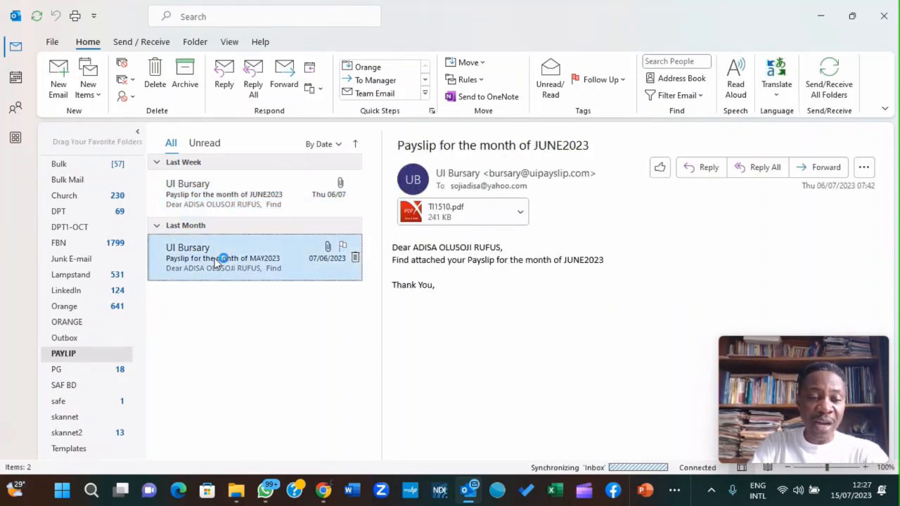
{"action": "left_click", "coordinate": [247, 187]}
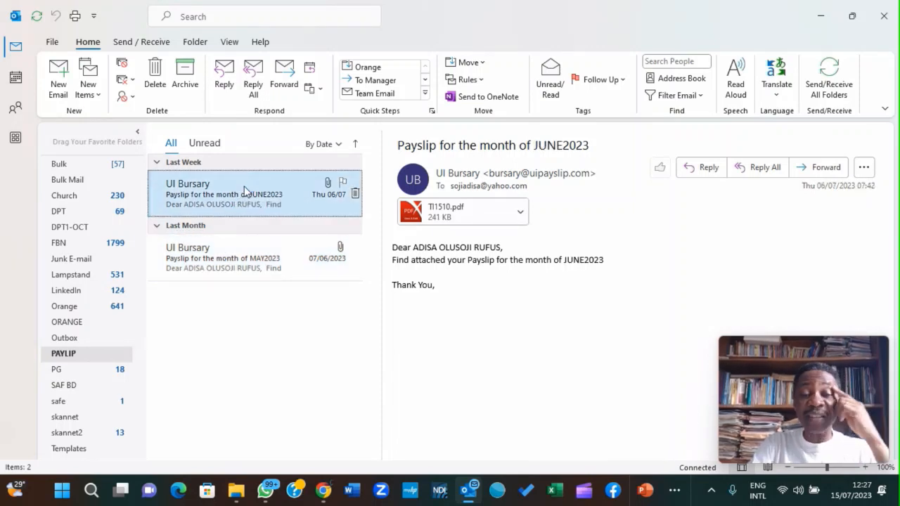